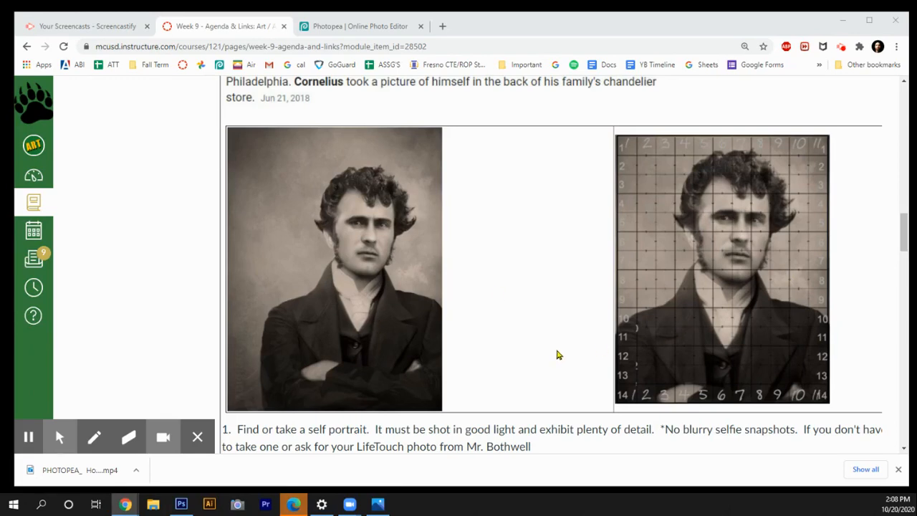
Step: Read the assignment instructions, switch to Photopea, and open 1grid.psd from the Desktop
scroll(558, 350, "down", 3)
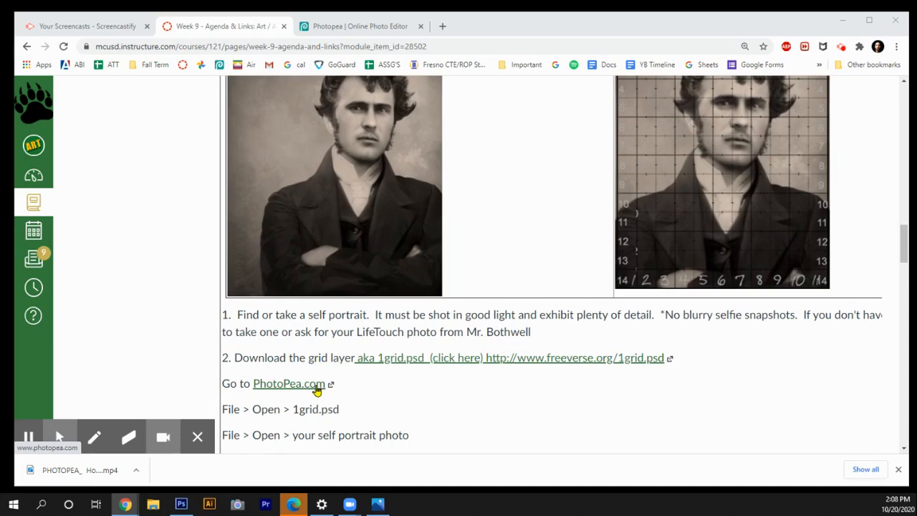
left_click(379, 28)
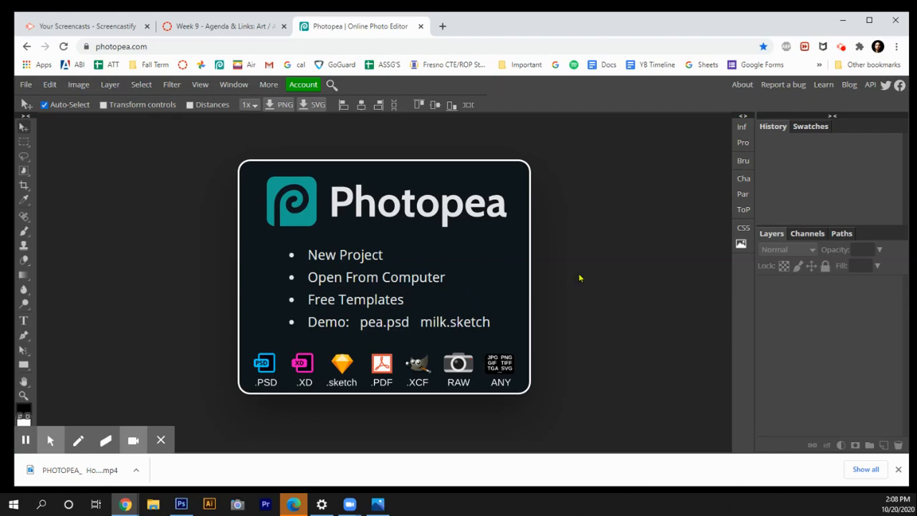
left_click(258, 27)
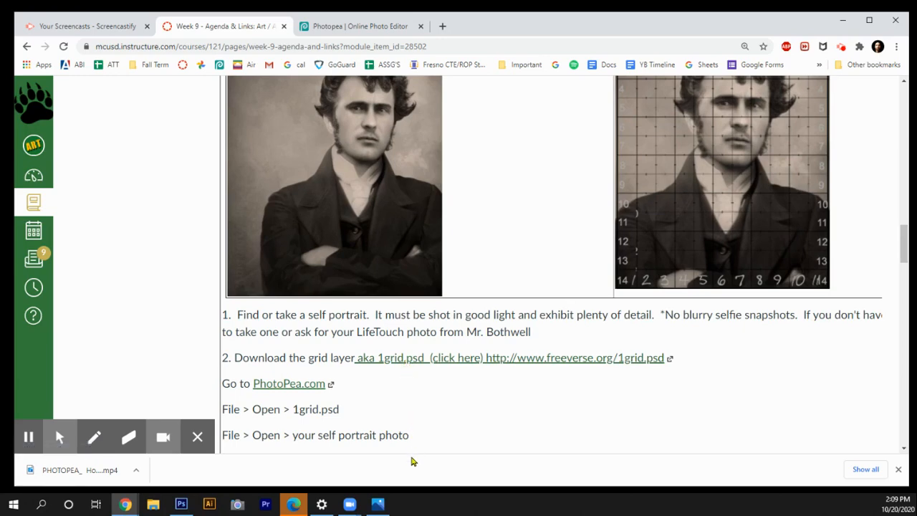
left_click(384, 27)
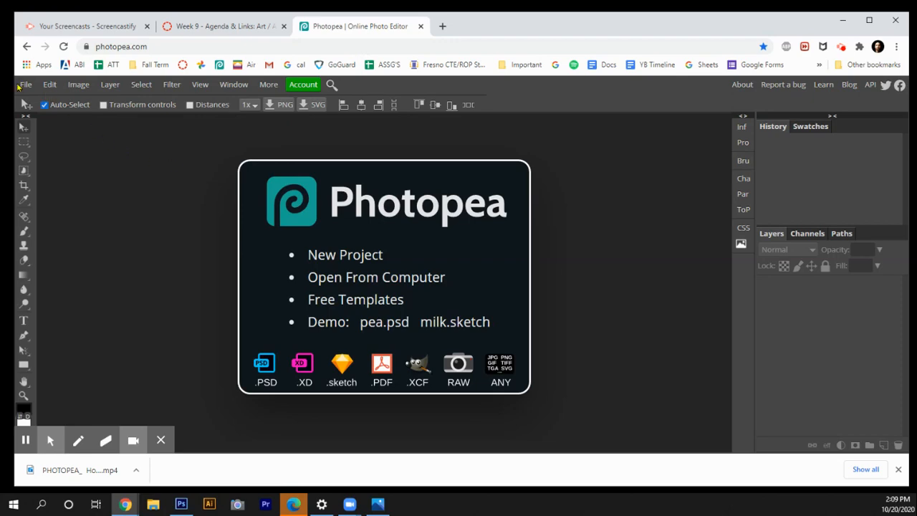
left_click(21, 85)
left_click(36, 119)
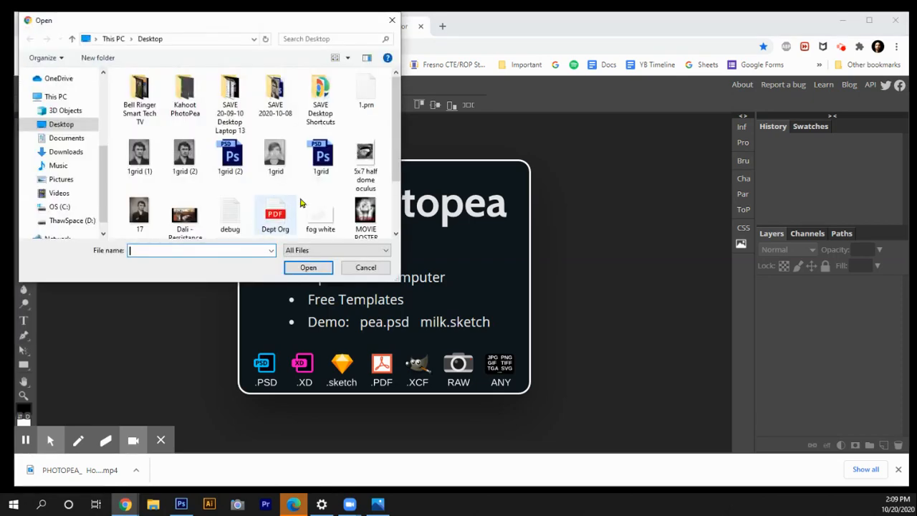
left_click(322, 157)
left_click(307, 267)
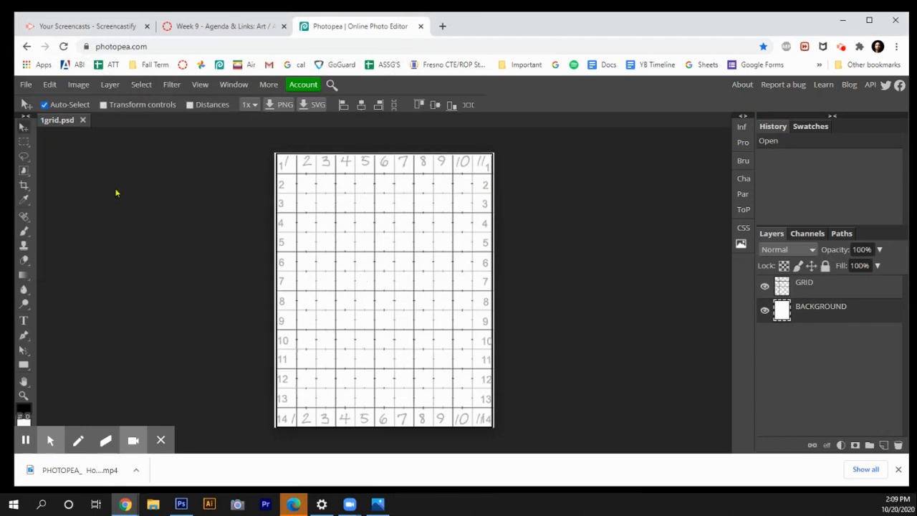
Step: Open the self-portrait file 17 from the Desktop as a second document
left_click(26, 85)
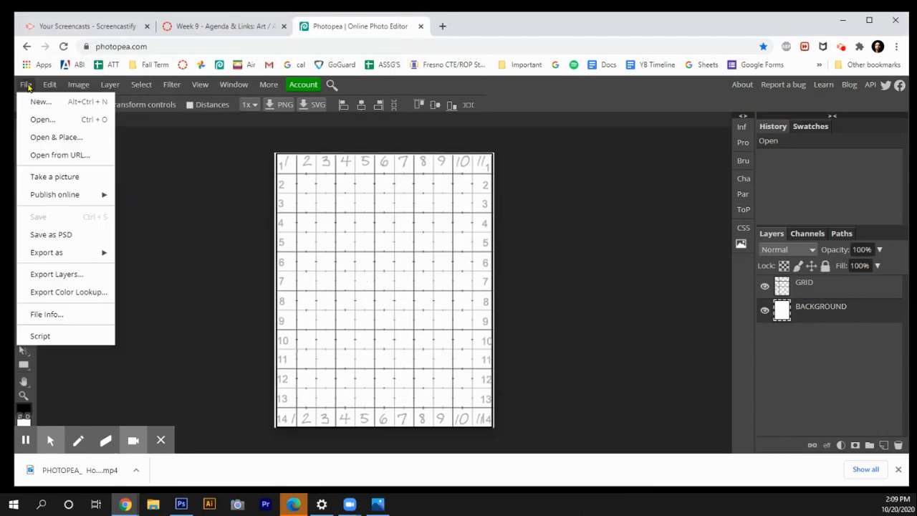
left_click(33, 122)
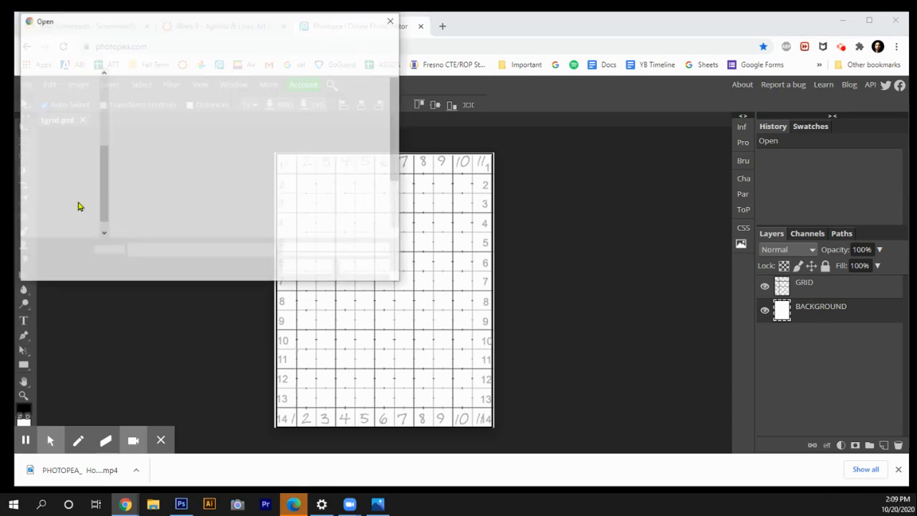
left_click(140, 215)
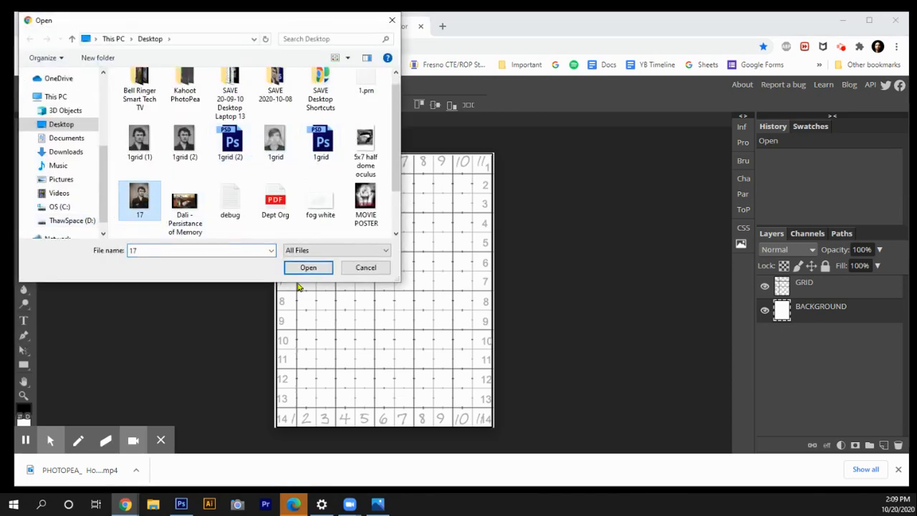
left_click(308, 267)
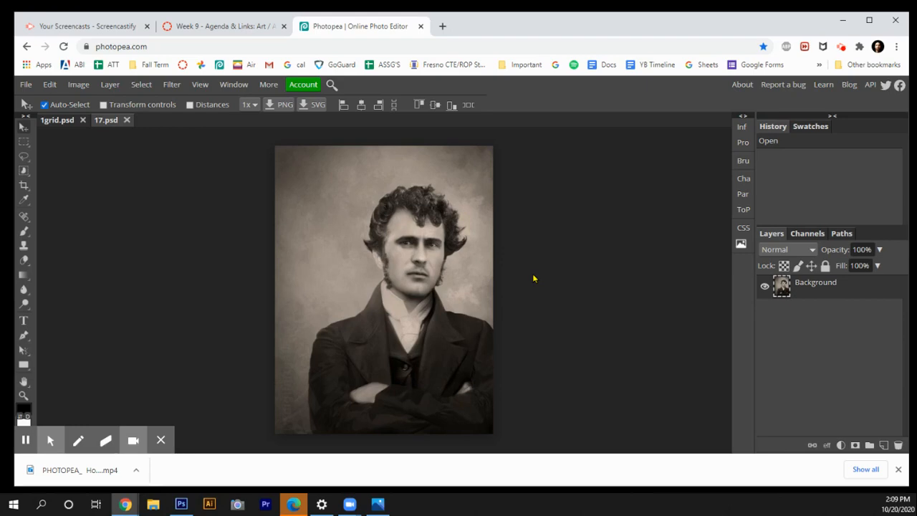
Step: Select the whole portrait and paste it into the 1grid.psd document as a new layer
key("ctrl+a")
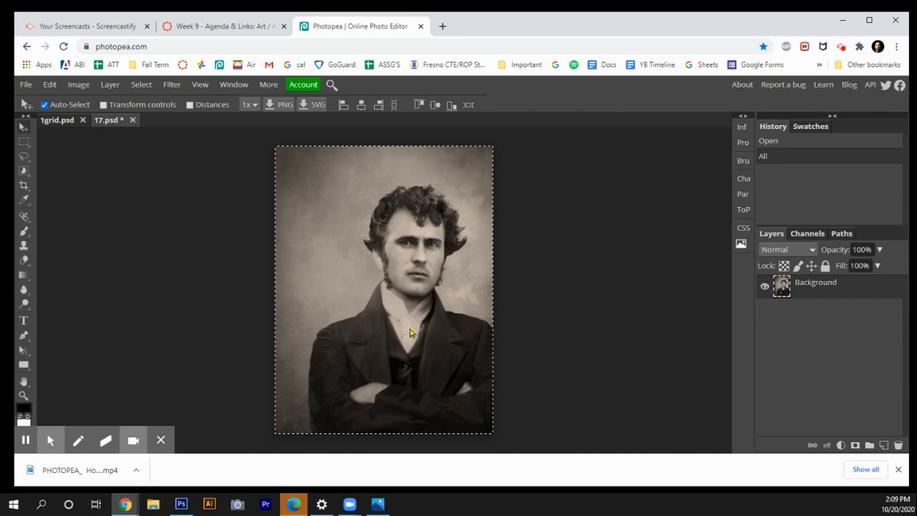
left_click(57, 120)
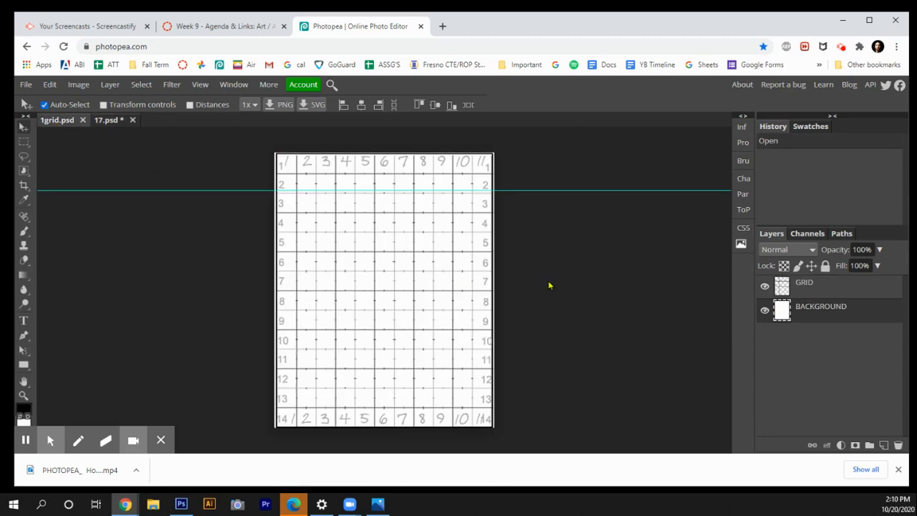
key("ctrl+v")
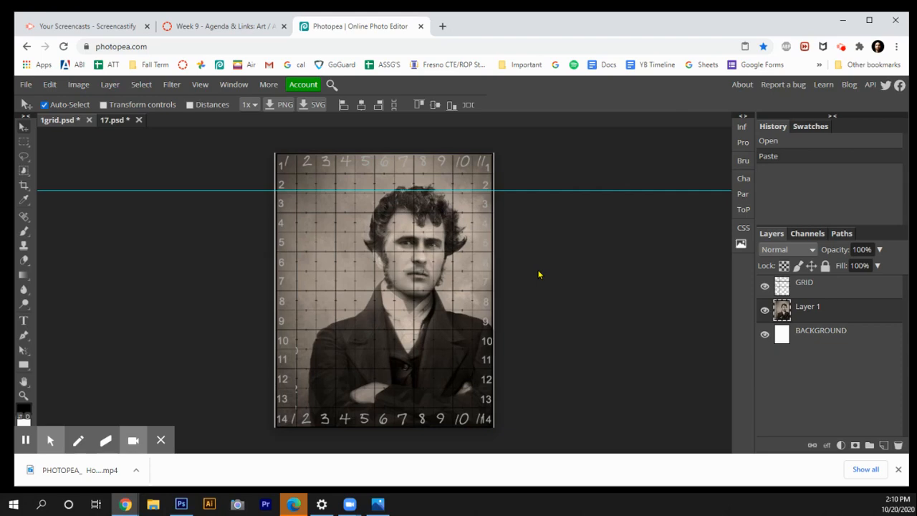
Step: Try resizing the pasted portrait layer with Free Transform by dragging a corner handle
key("ctrl+minus")
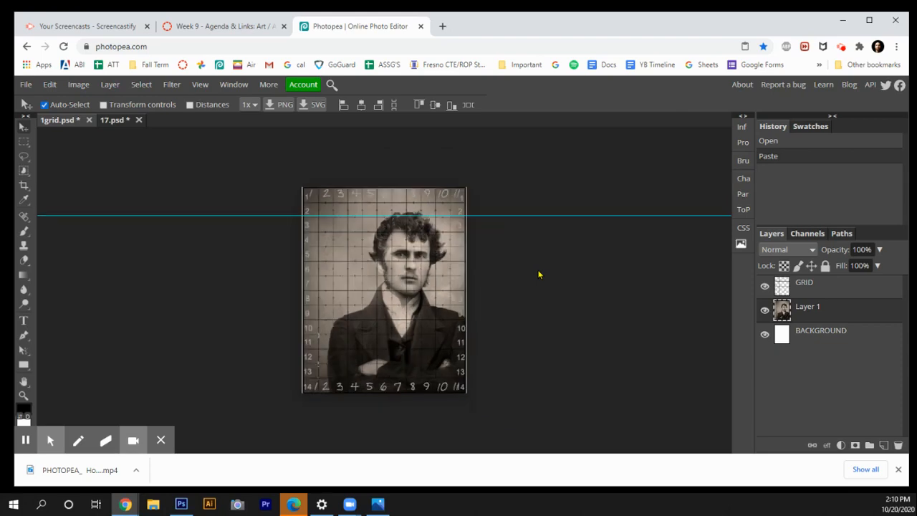
key("ctrl+minus")
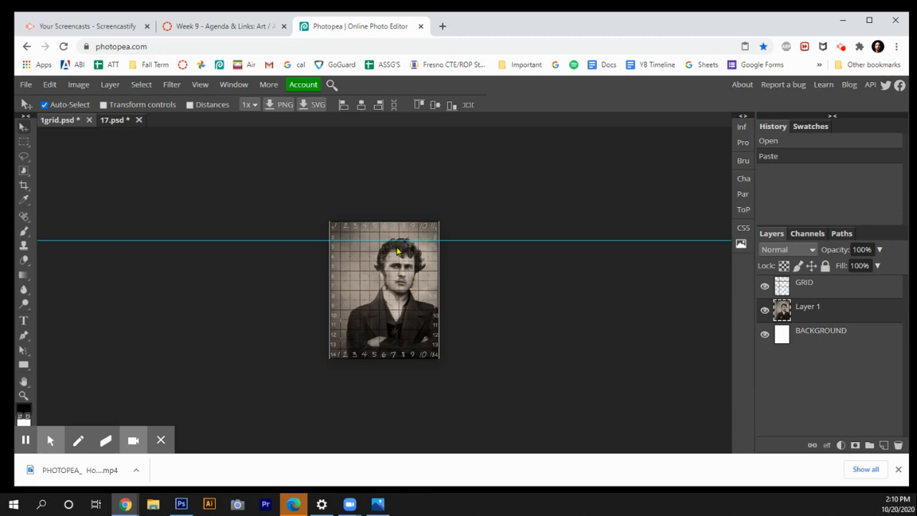
left_click(50, 84)
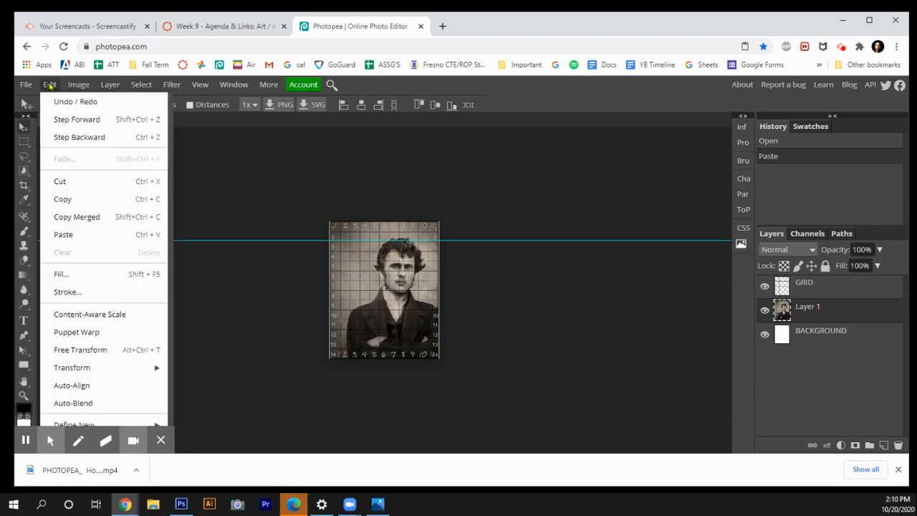
left_click(106, 356)
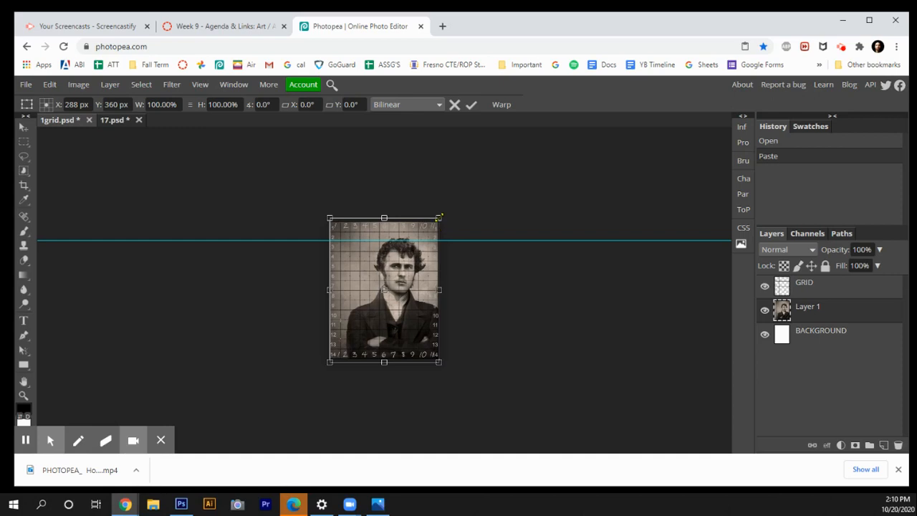
left_click_drag(440, 217, 439, 252)
key("ctrl+plus")
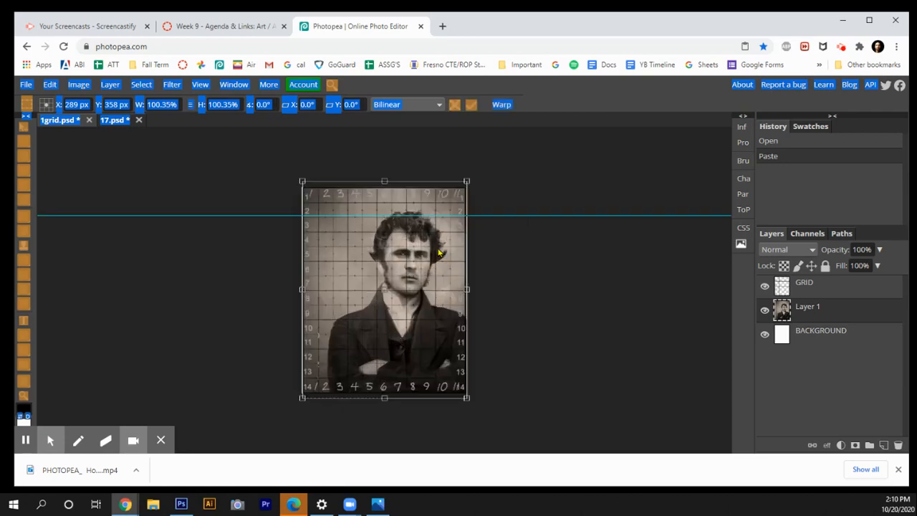
key("ctrl+plus")
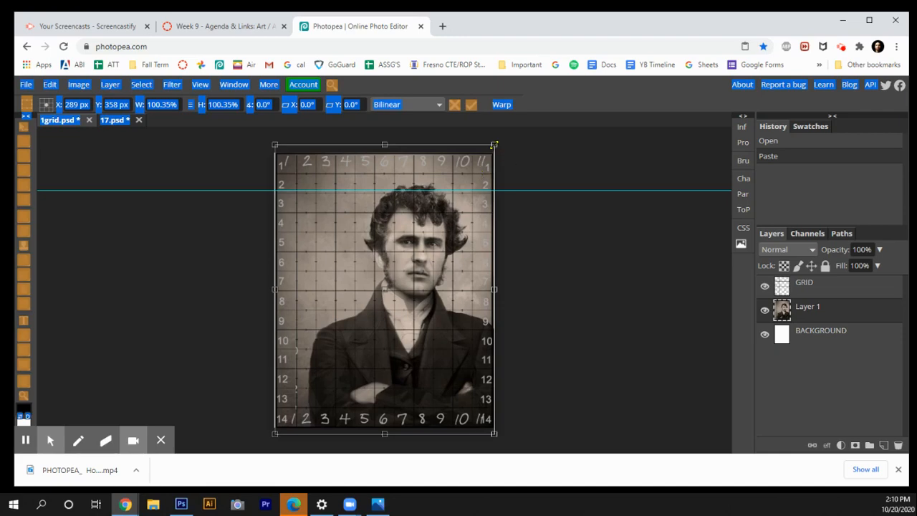
left_click_drag(494, 145, 494, 145)
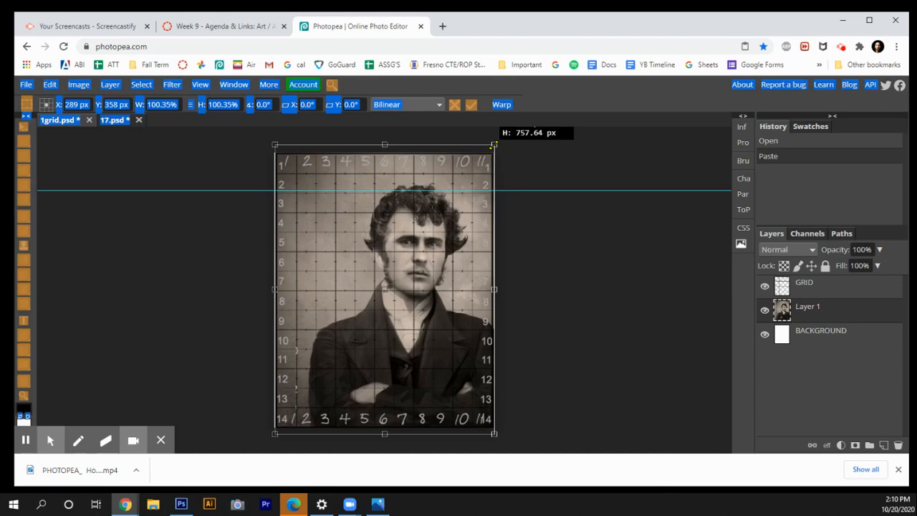
mouse_move(494, 145)
left_mouse_down()
mouse_move(373, 186)
mouse_move(354, 147)
mouse_move(492, 152)
mouse_move(462, 279)
mouse_move(488, 158)
left_mouse_up()
key("Return")
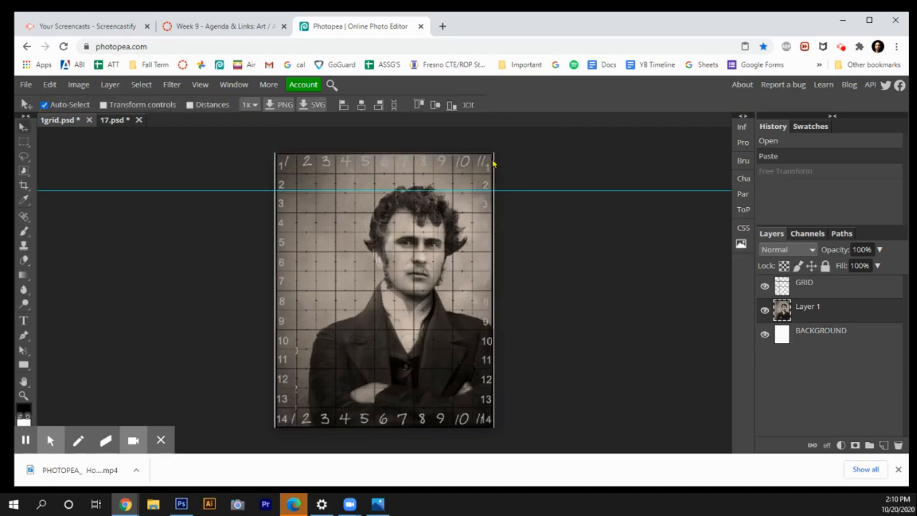
Step: Free-transform the portrait: scale it to about 157%, rotate it about -3.2°, and centre the face within the grid
key("ctrl+t")
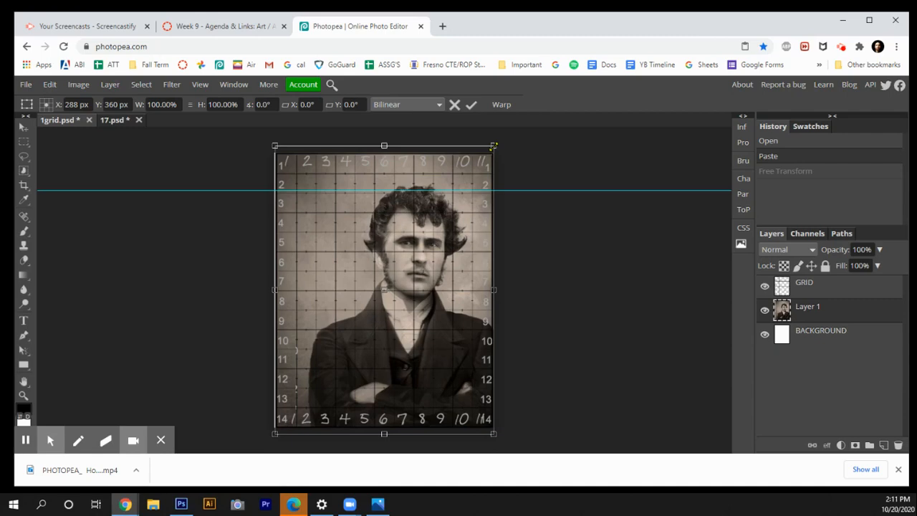
left_click_drag(493, 146, 577, 200)
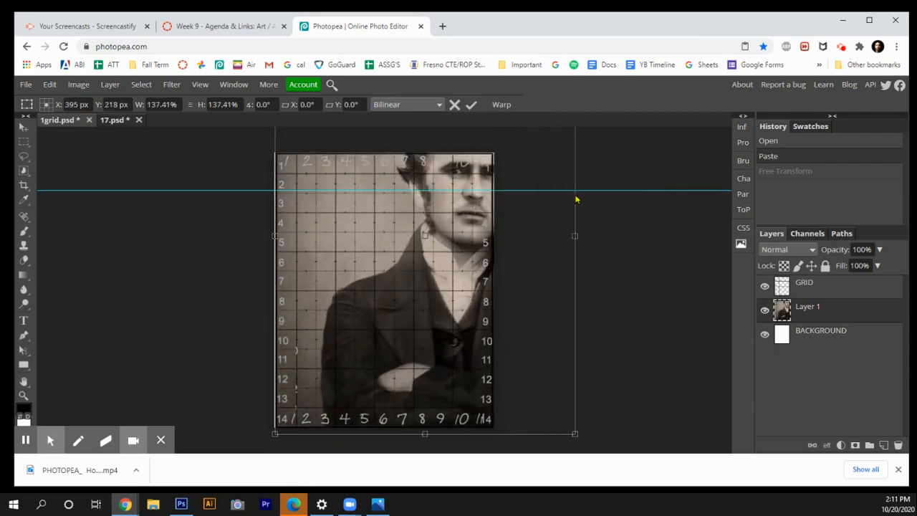
left_click_drag(461, 244, 380, 326)
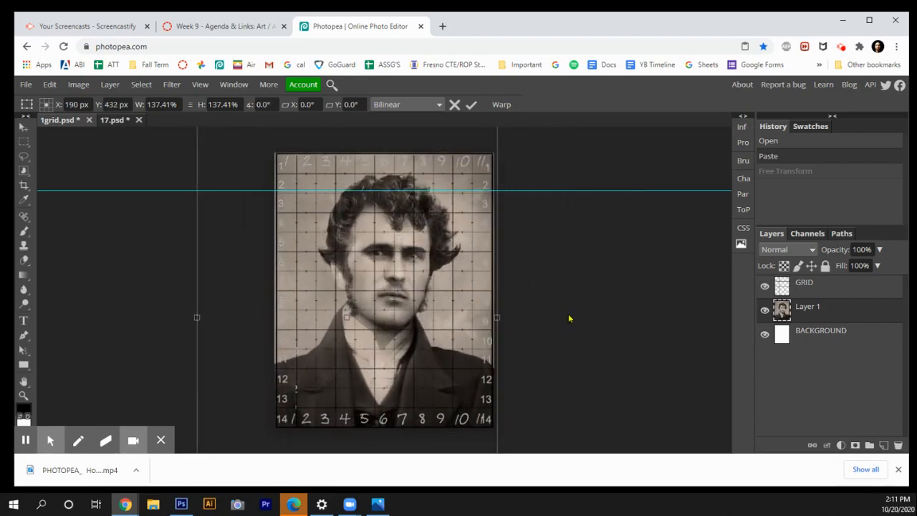
key("ctrl+minus")
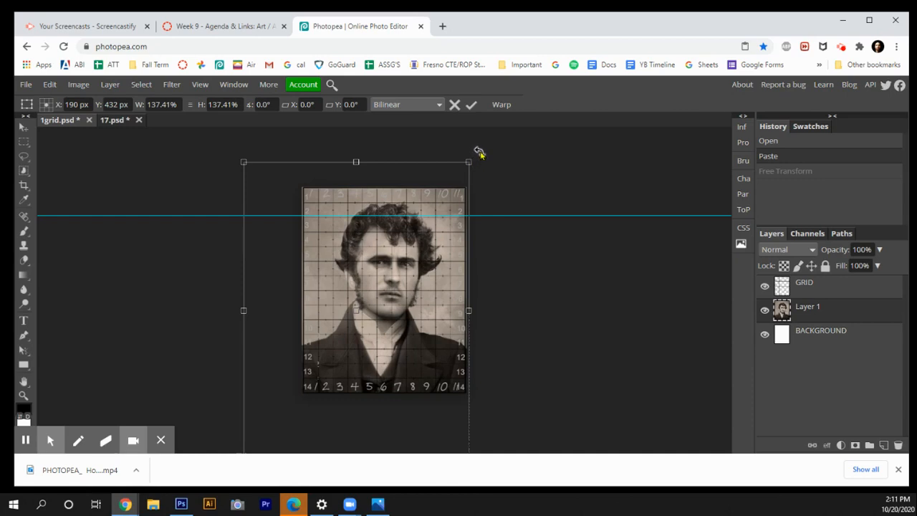
left_click_drag(480, 153, 473, 146)
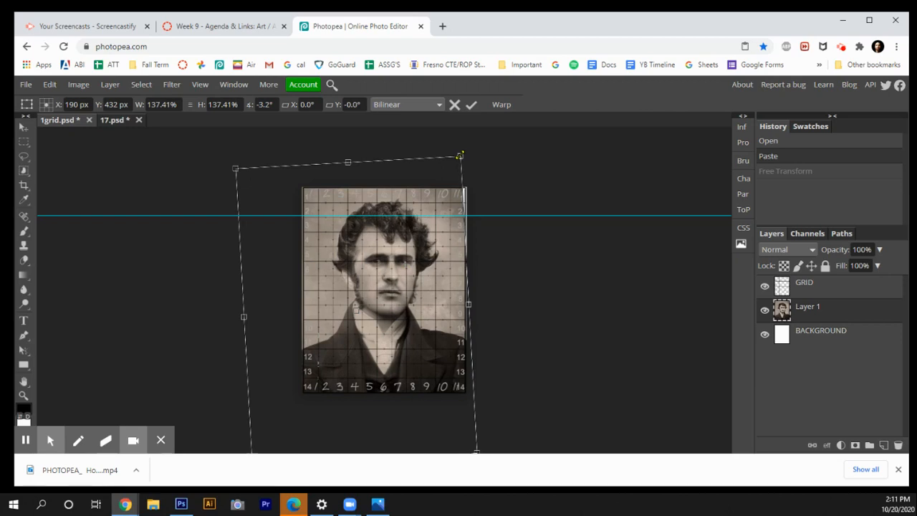
left_click_drag(460, 155, 491, 122)
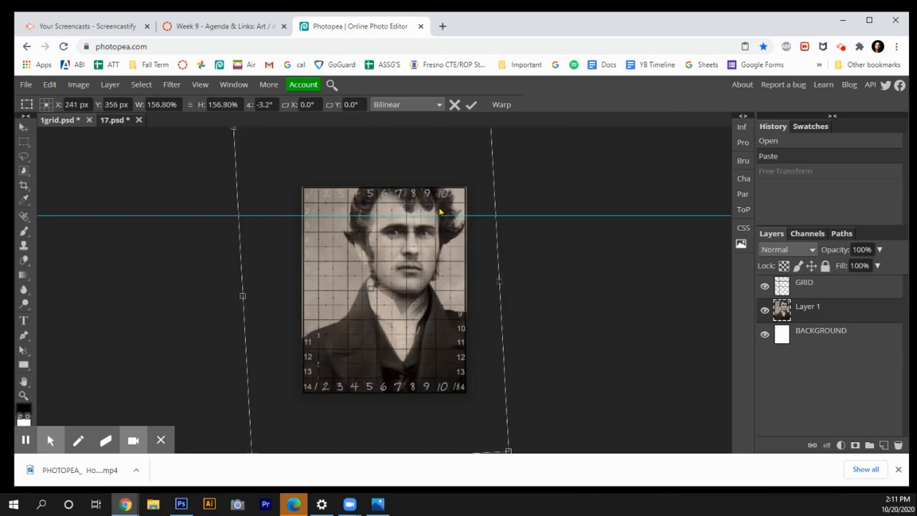
left_click_drag(440, 212, 462, 244)
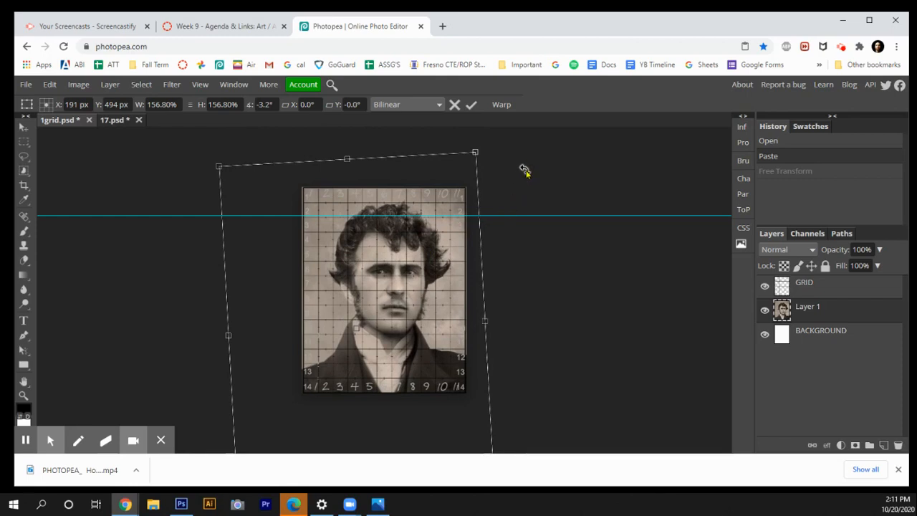
key("Return")
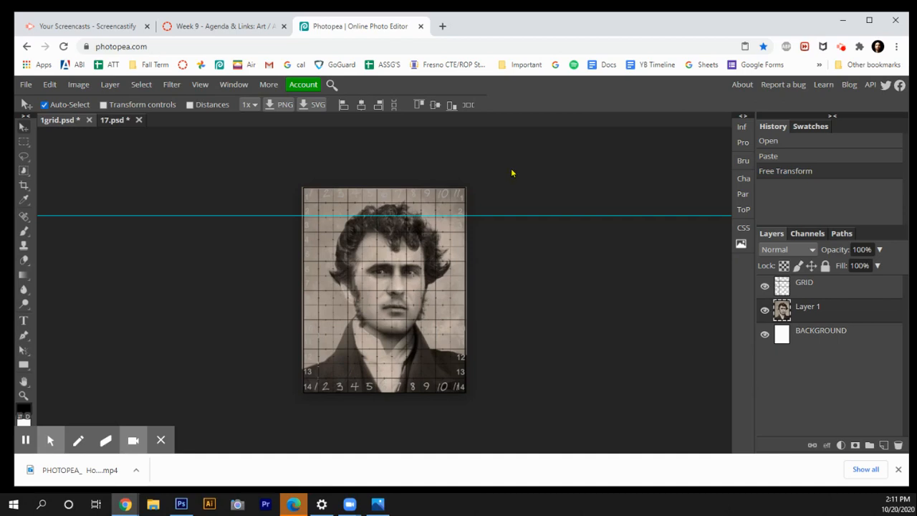
Step: Apply a Black & White adjustment to the portrait layer
left_click(80, 86)
mouse_move(90, 101)
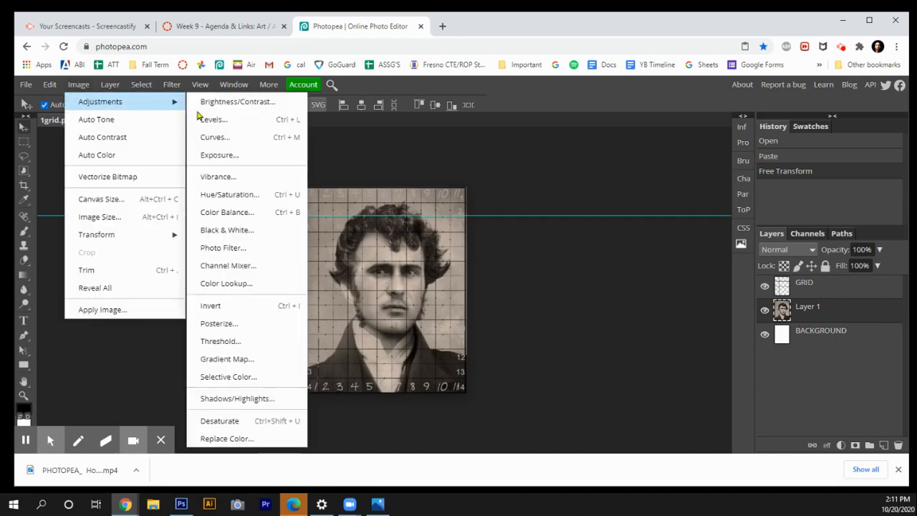
left_click(264, 237)
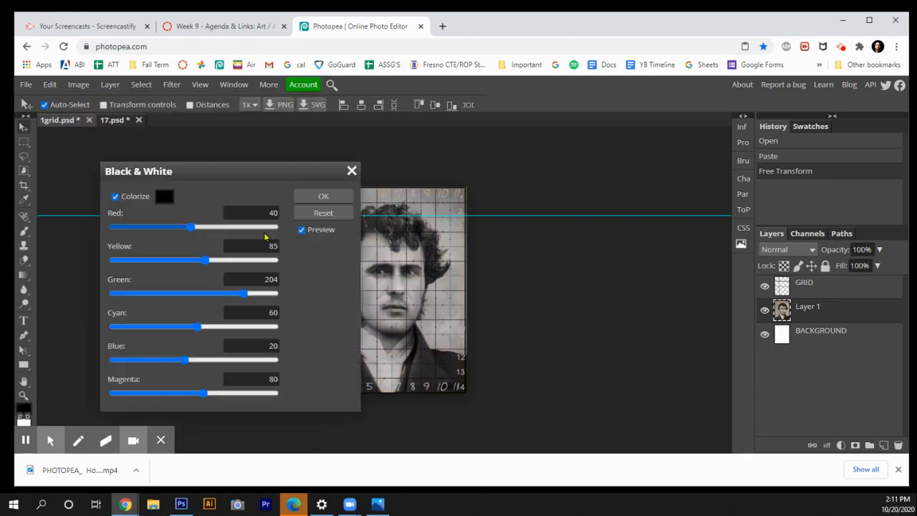
left_click(323, 197)
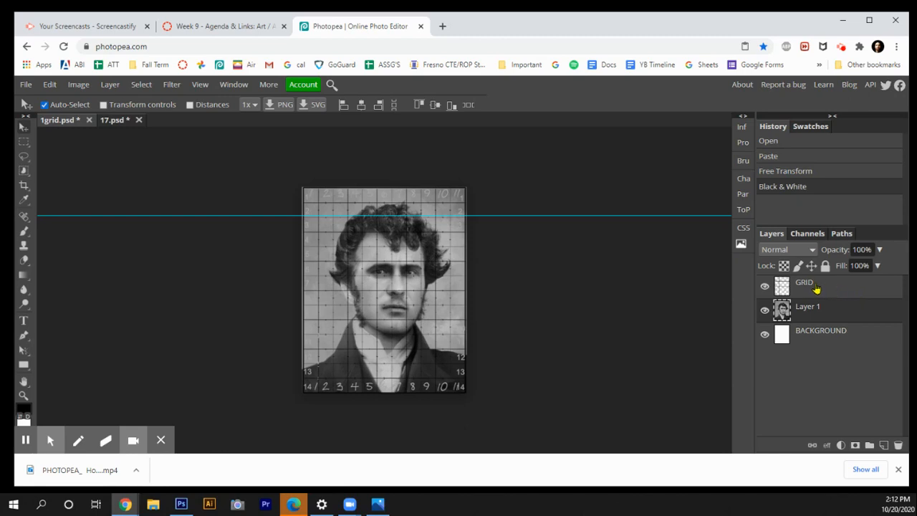
Step: Rename the portrait layer to SELFIE
double_click(812, 308)
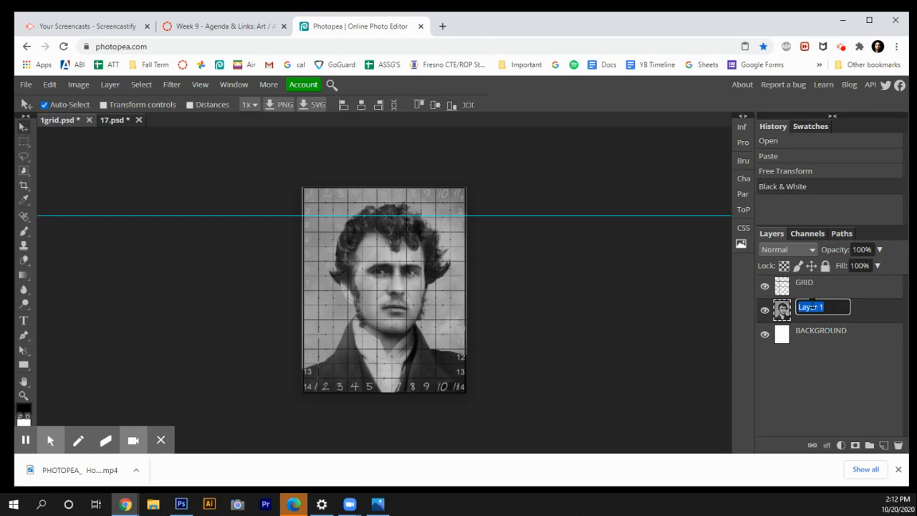
type("SELFIE")
left_click(692, 337)
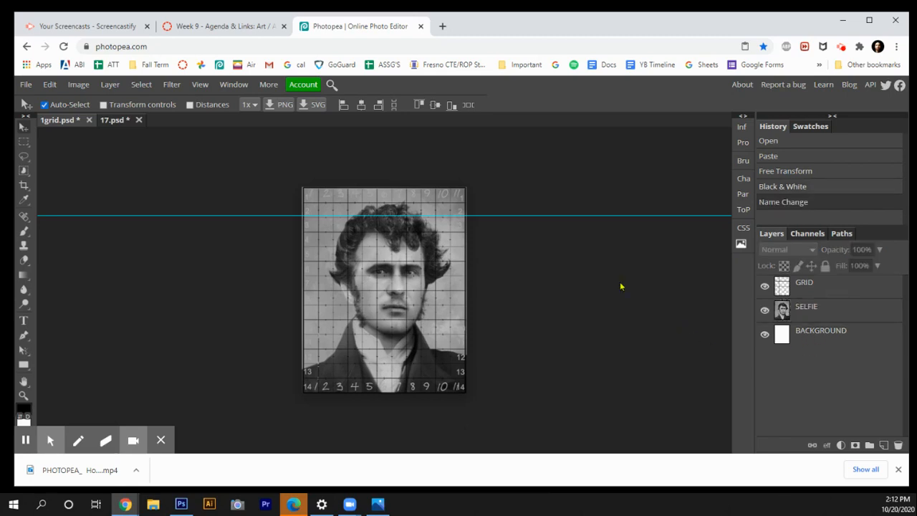
Step: Flatten the image so the grid and portrait merge into a single background layer
left_click(109, 85)
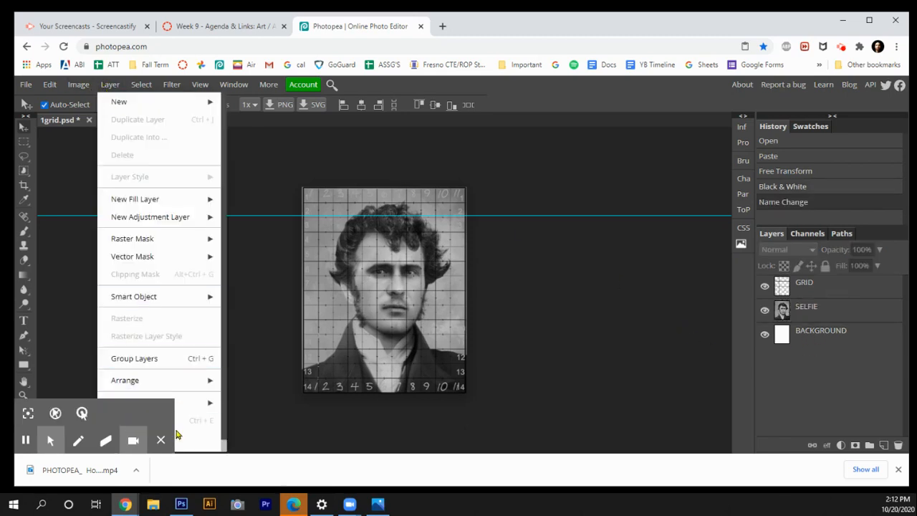
scroll(190, 442, "down", 1)
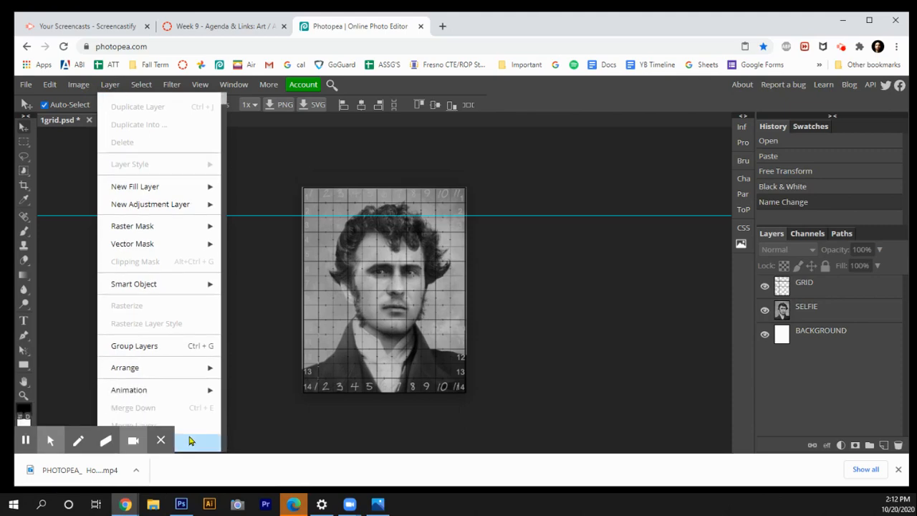
left_click(191, 445)
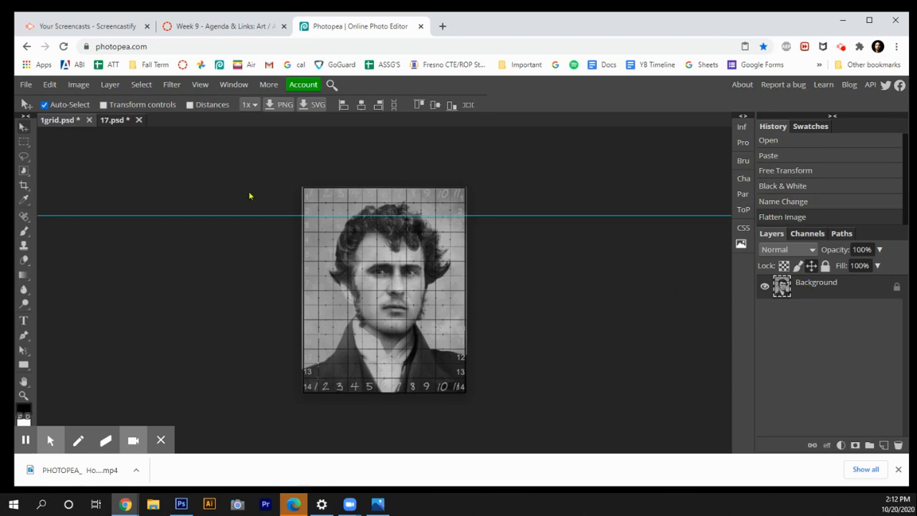
Step: Export the flattened image as a JPG file and save it
left_click(45, 86)
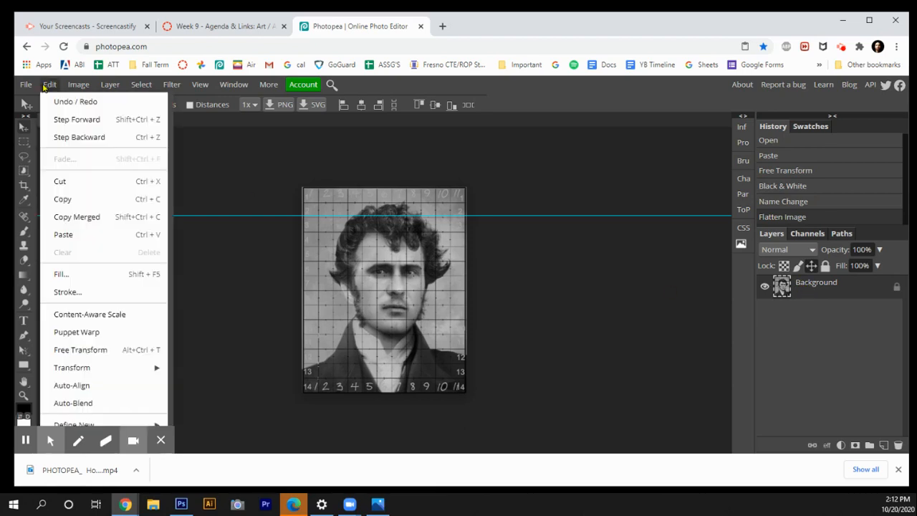
mouse_move(25, 86)
mouse_move(62, 253)
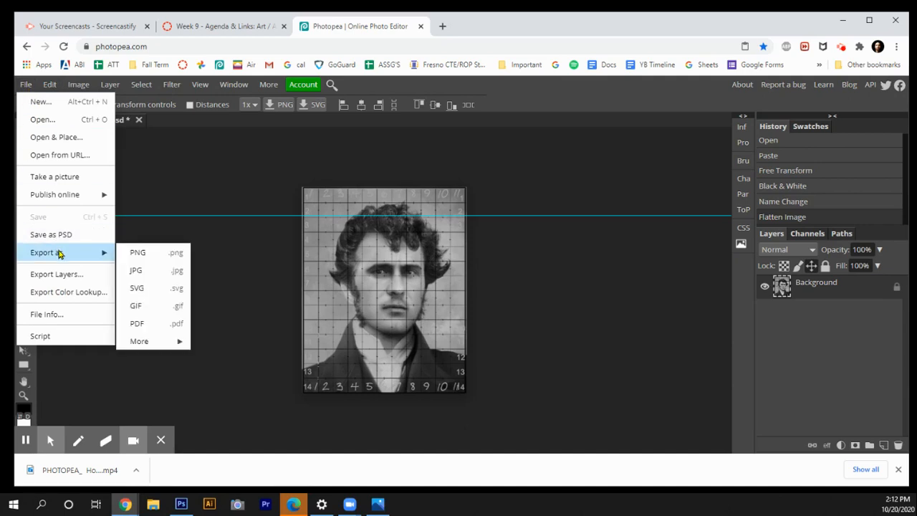
left_click(137, 271)
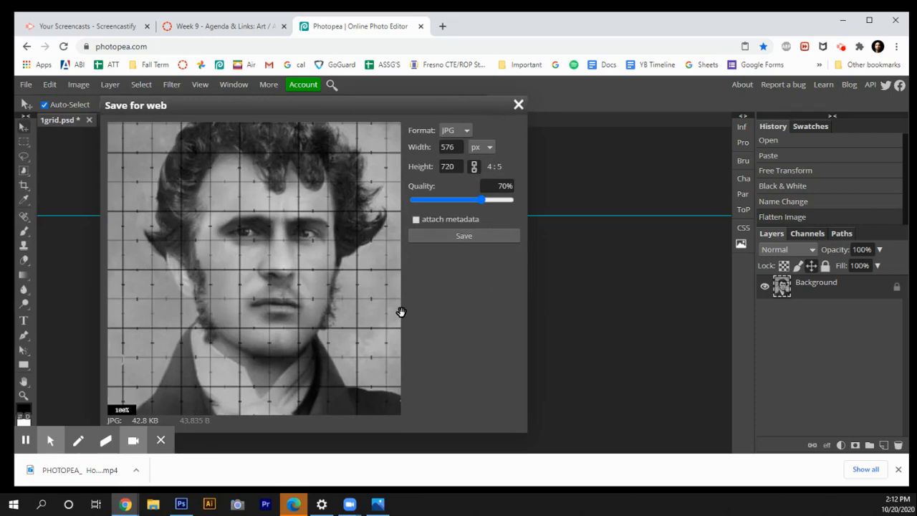
left_click(461, 237)
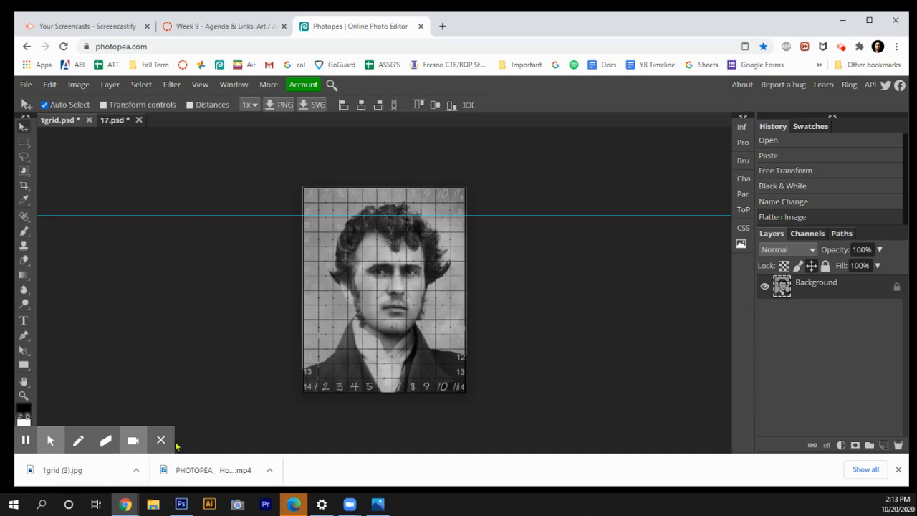
mouse_move(164, 445)
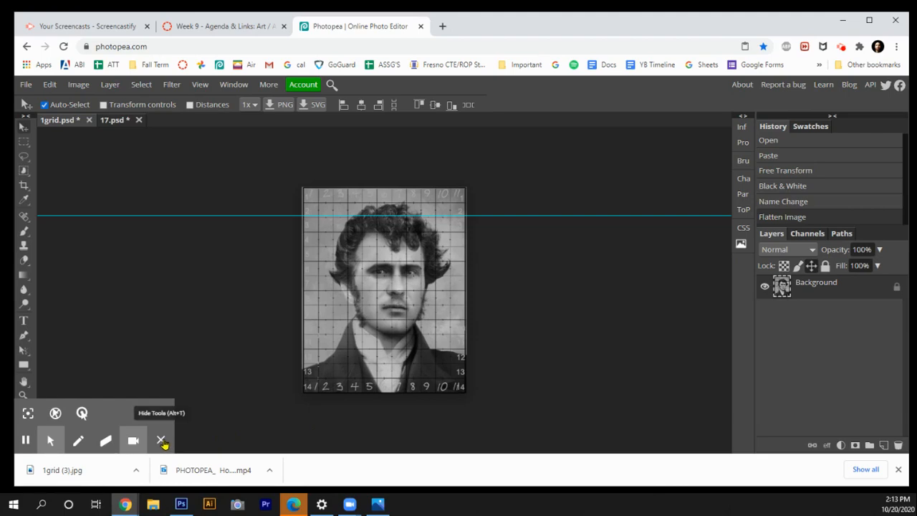